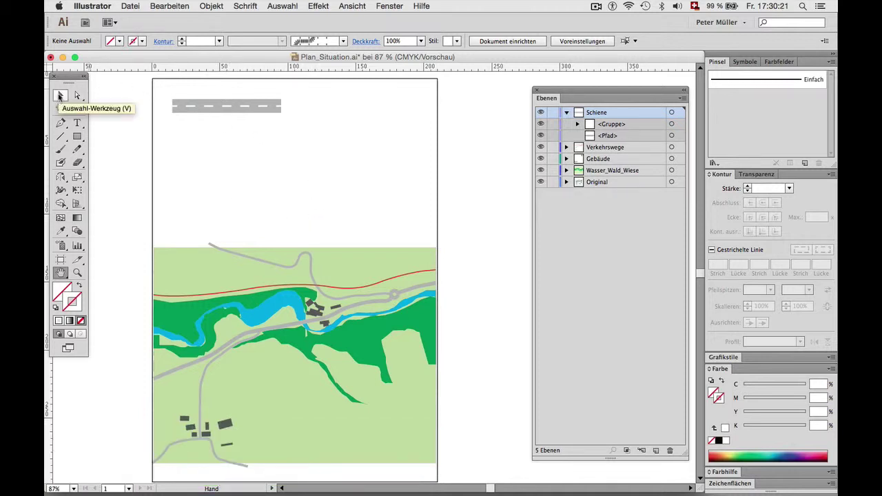
Step: Zoom in on the village and briefly hide the Verkehrswege, Gebäude and Wasser_Wald_Wiese layers to view the original map
{"action": "left_click", "coordinate": [83, 274]}
{"action": "left_click_drag", "start_coordinate": [191, 222], "coordinate": [393, 417]}
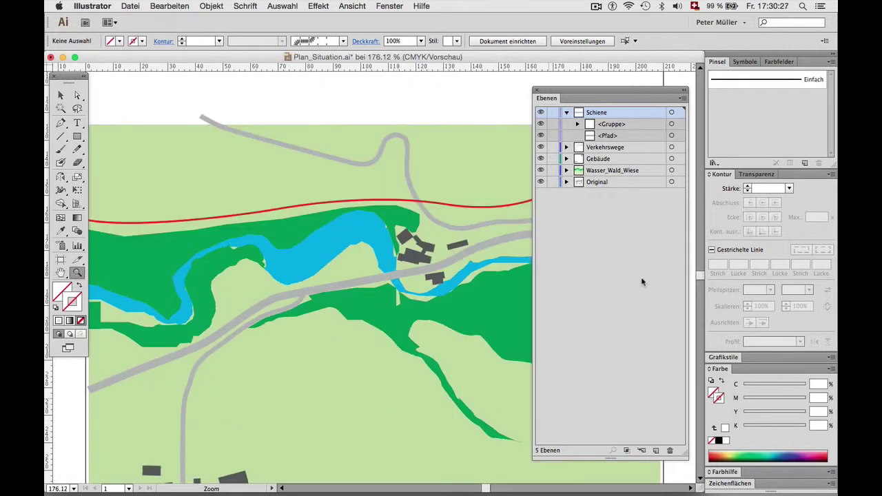
{"action": "left_click", "coordinate": [541, 147]}
{"action": "left_click", "coordinate": [541, 158]}
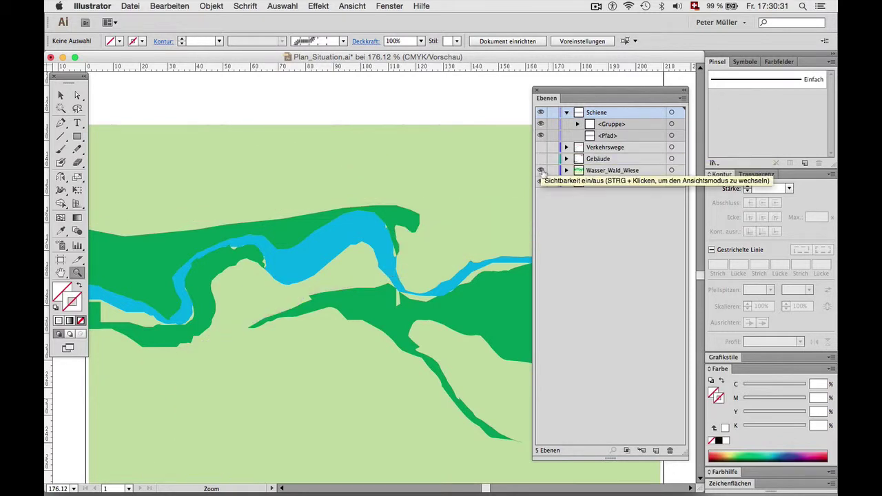
{"action": "left_click", "coordinate": [540, 170]}
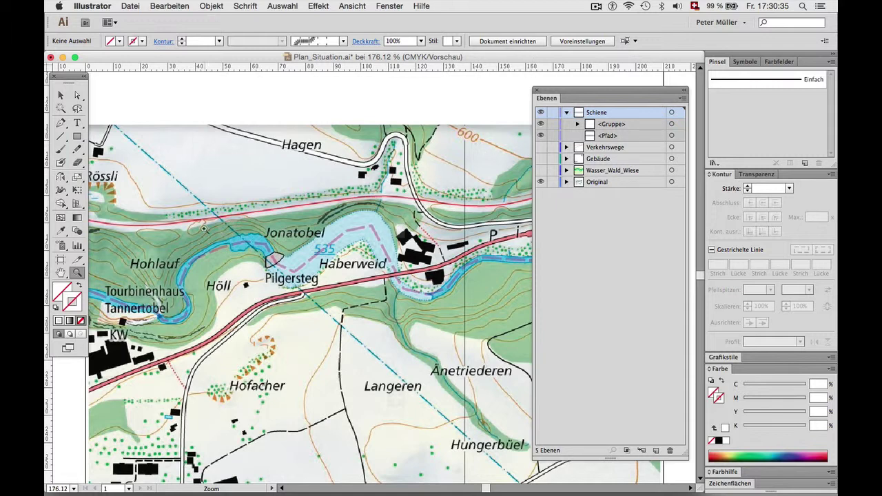
{"action": "left_click", "coordinate": [541, 170]}
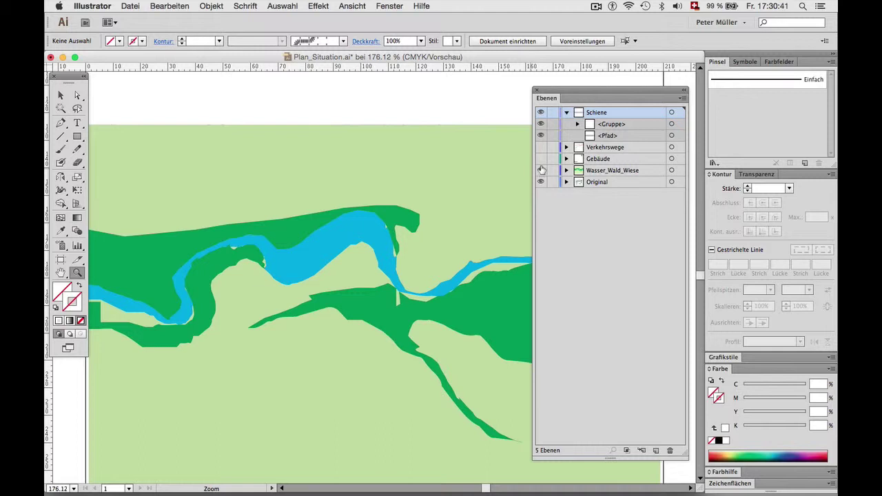
{"action": "left_click", "coordinate": [541, 158]}
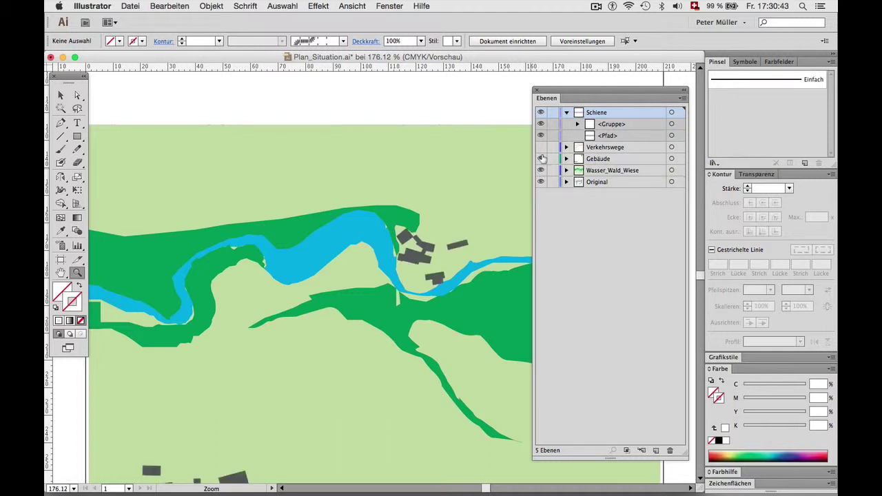
{"action": "left_click", "coordinate": [541, 146]}
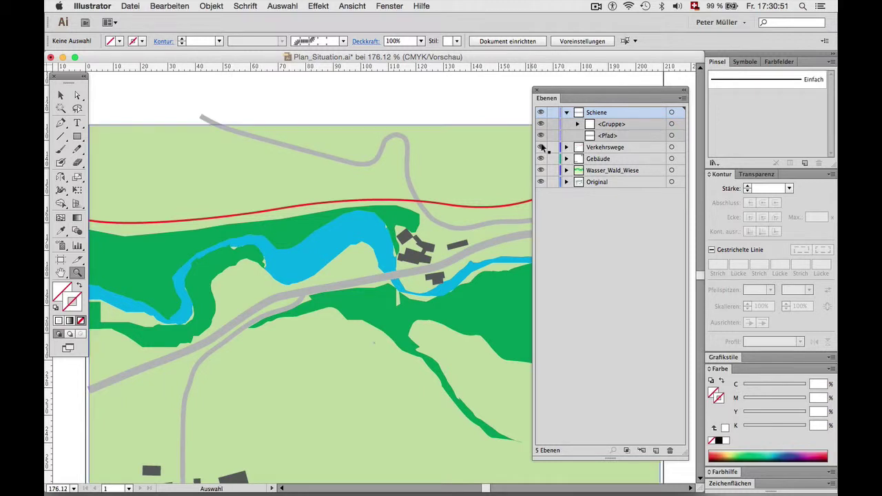
Step: Select the dashed road sample and save it as a new pattern brush named 'strase'
{"action": "key", "text": "super+0"}
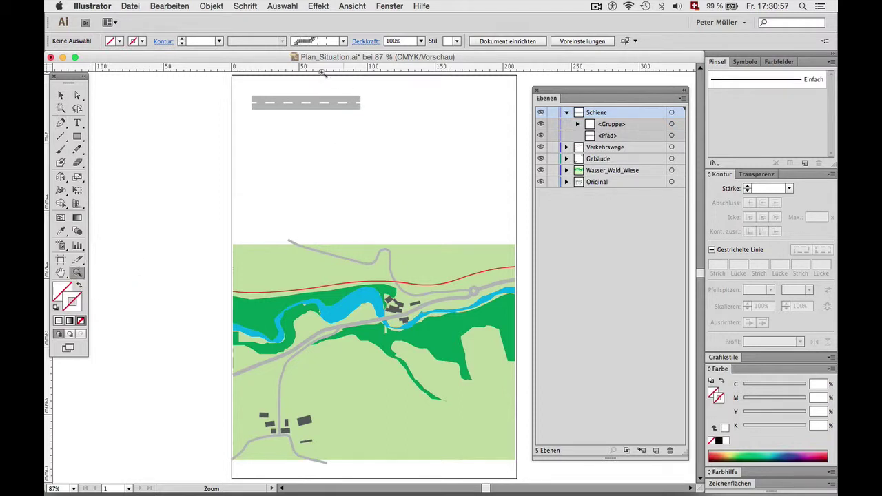
{"action": "left_click_drag", "start_coordinate": [246, 81], "coordinate": [372, 143]}
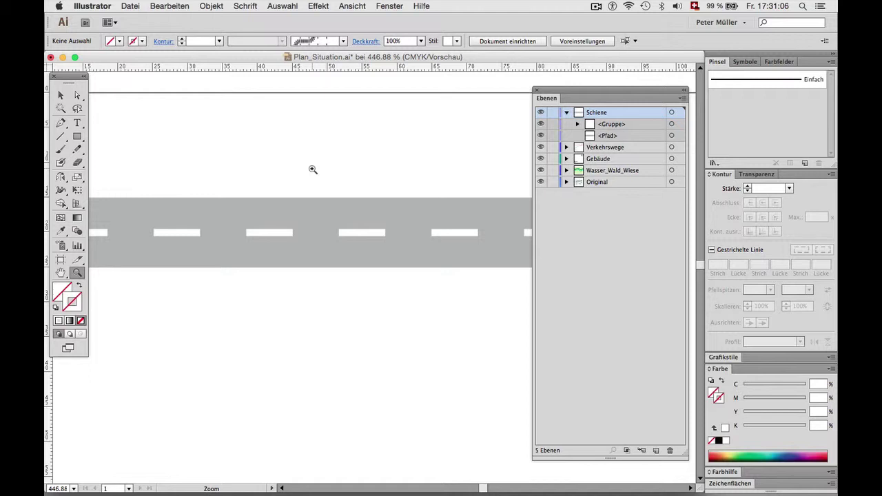
{"action": "key", "text": "super+0"}
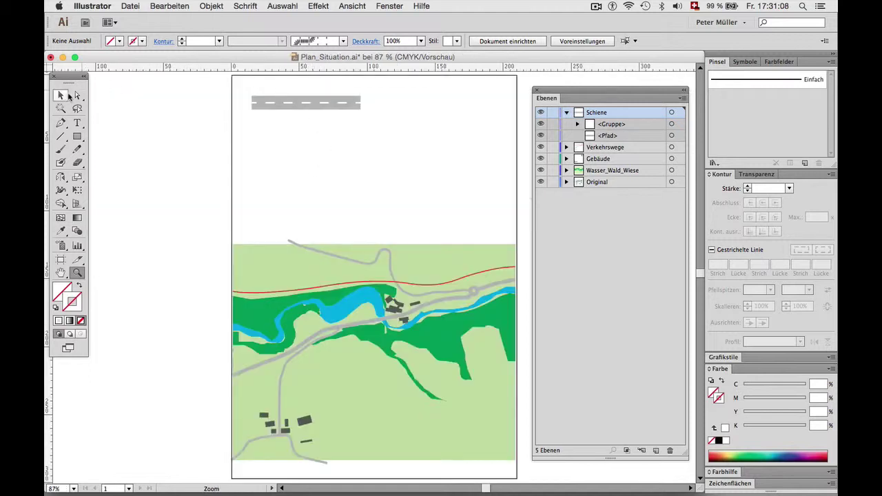
{"action": "left_click", "coordinate": [61, 95]}
{"action": "mouse_move", "coordinate": [279, 84]}
{"action": "left_mouse_down"}
{"action": "mouse_move", "coordinate": [319, 127]}
{"action": "mouse_move", "coordinate": [765, 124]}
{"action": "left_mouse_up"}
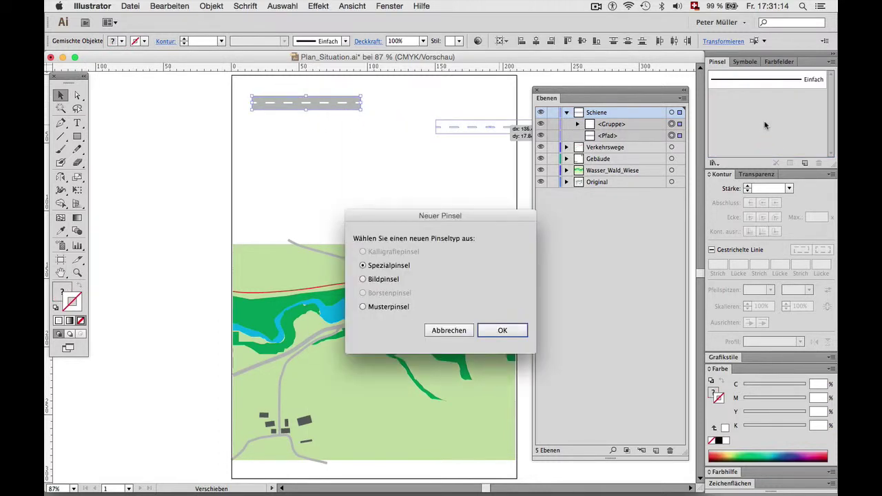
{"action": "left_click", "coordinate": [378, 308]}
{"action": "left_click", "coordinate": [498, 331]}
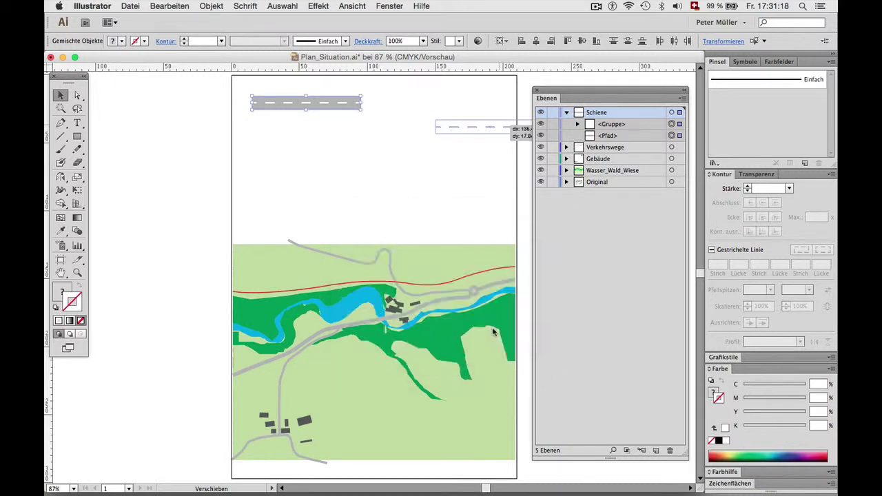
{"action": "key", "text": "BackSpace"}
{"action": "type", "text": "strase"}
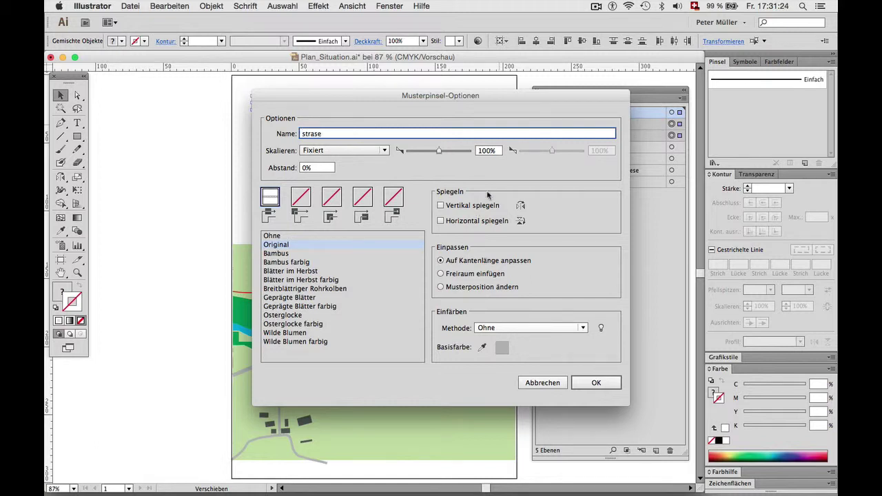
{"action": "left_click", "coordinate": [604, 385]}
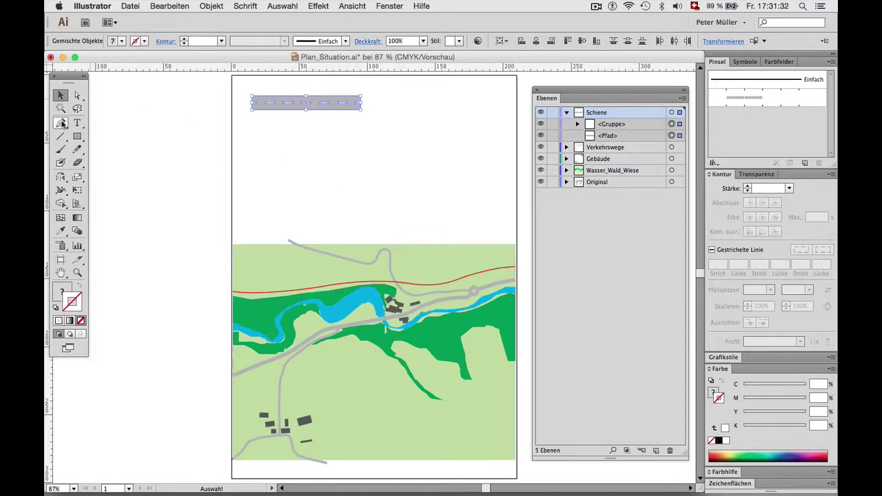
Step: Draw a curved test path across the page top and apply the strase brush
{"action": "left_click", "coordinate": [60, 122]}
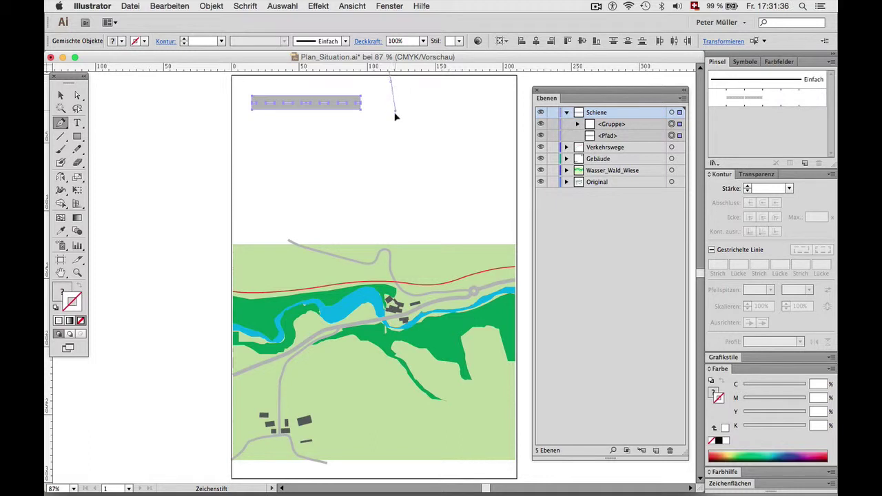
{"action": "mouse_move", "coordinate": [396, 131]}
{"action": "left_mouse_down"}
{"action": "mouse_move", "coordinate": [462, 212]}
{"action": "mouse_move", "coordinate": [510, 225]}
{"action": "left_mouse_up"}
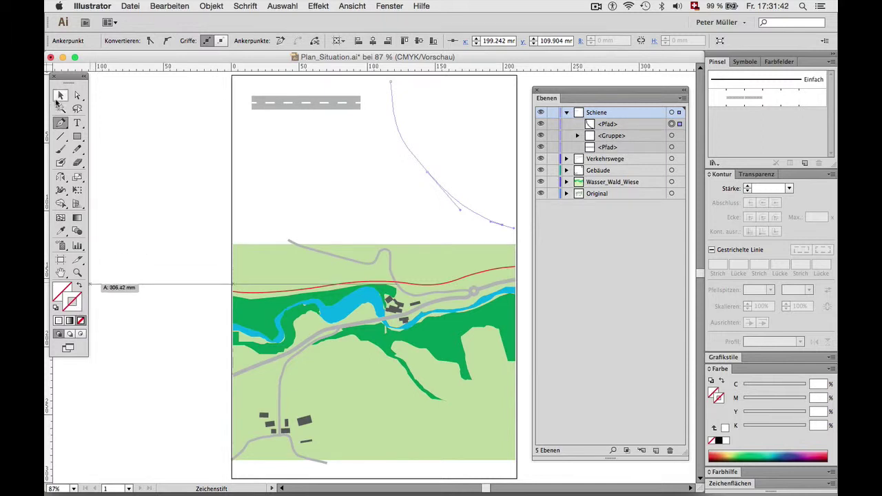
{"action": "left_click", "coordinate": [59, 97]}
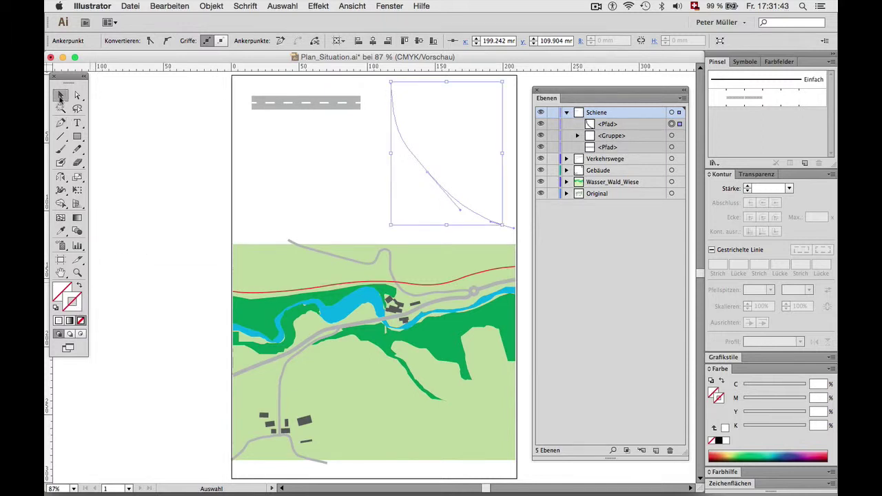
{"action": "left_click", "coordinate": [800, 103]}
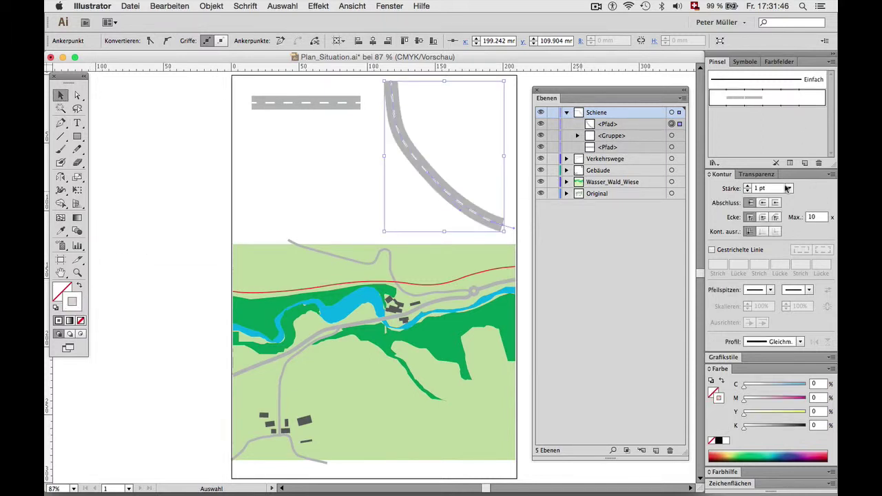
Step: Set the road's stroke weight to 0.75 pt and deselect it
{"action": "left_click", "coordinate": [789, 188]}
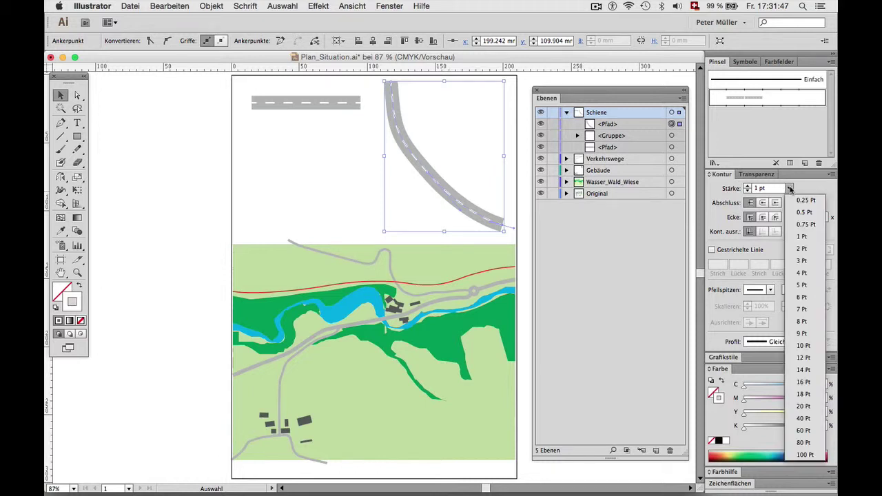
{"action": "left_click", "coordinate": [808, 225]}
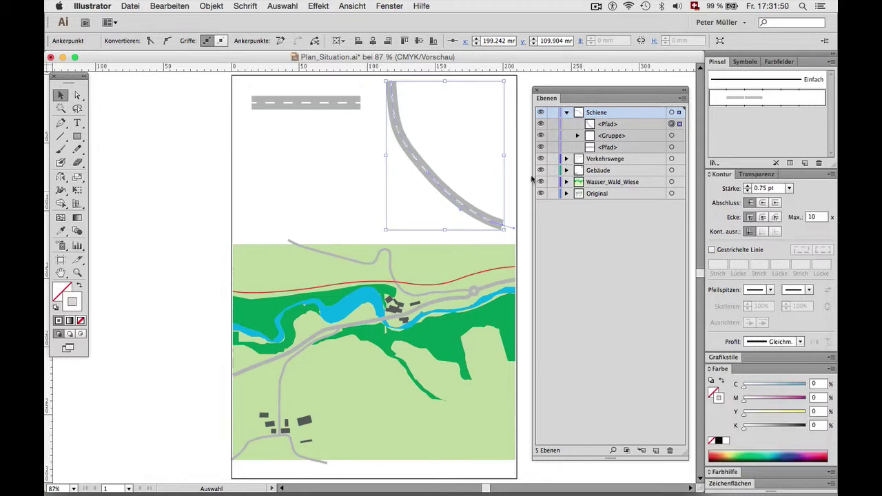
{"action": "left_click", "coordinate": [298, 168]}
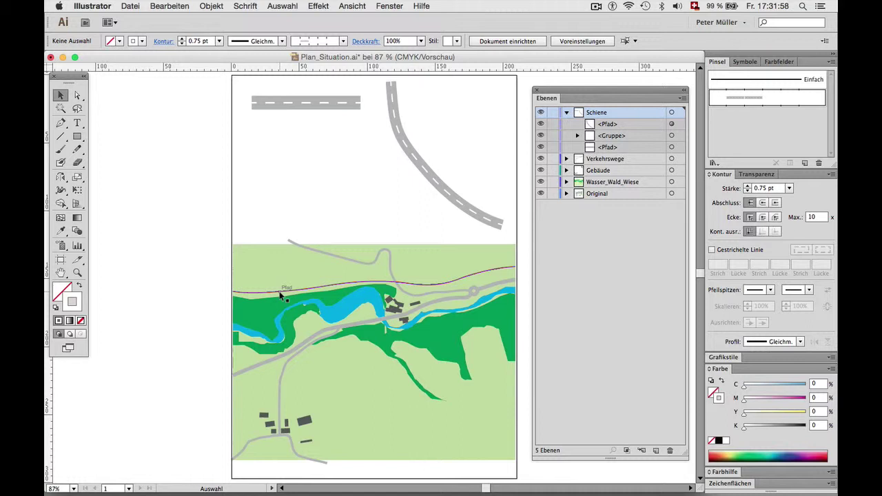
Step: Load Eisenbahngleise from the Umrandungen_Dies und das brush library, then close the library
{"action": "left_click", "coordinate": [713, 164]}
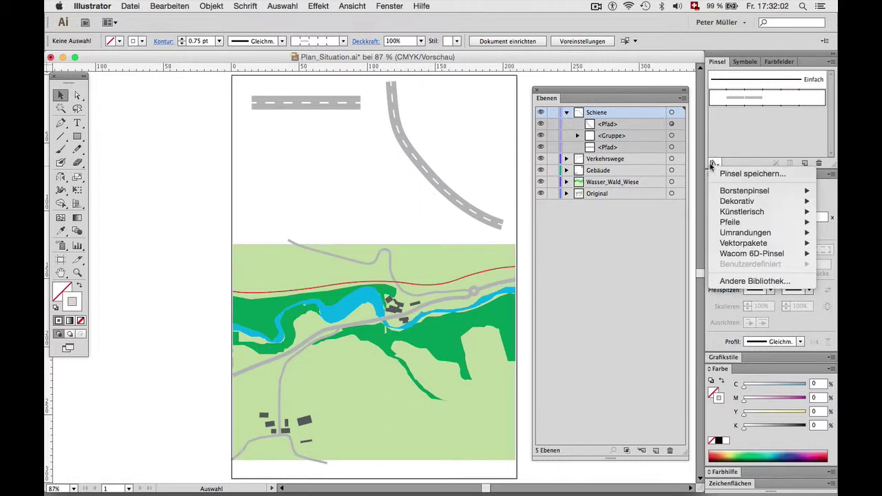
{"action": "mouse_move", "coordinate": [745, 233]}
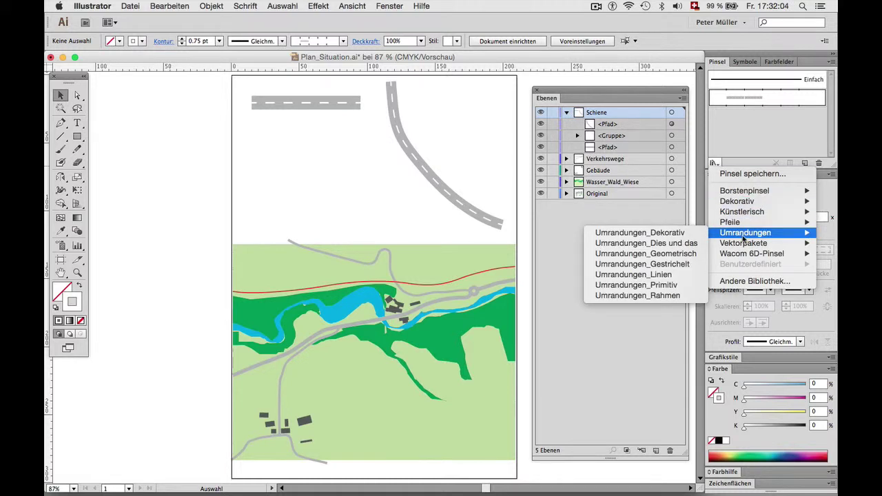
{"action": "left_click", "coordinate": [682, 245]}
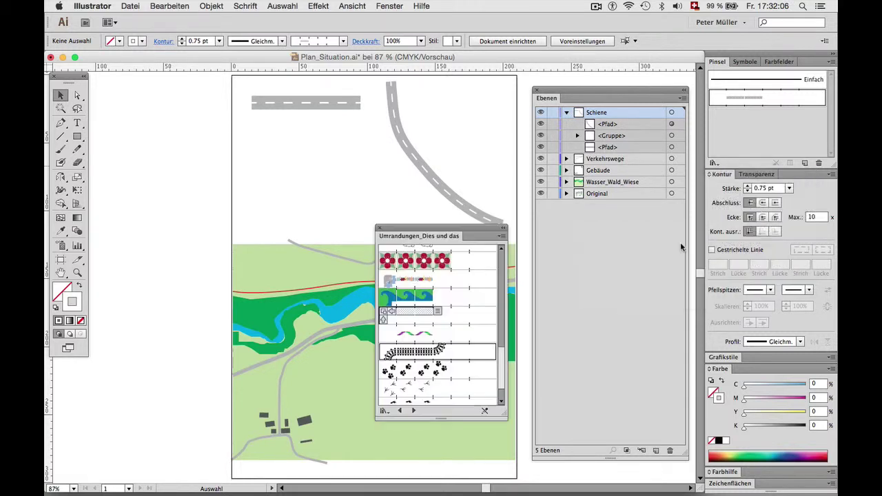
{"action": "left_click", "coordinate": [457, 353]}
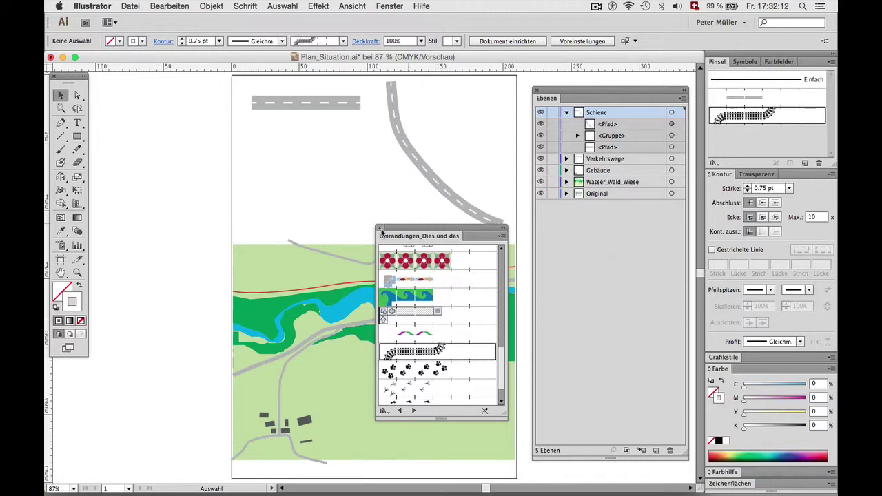
{"action": "left_click", "coordinate": [378, 228]}
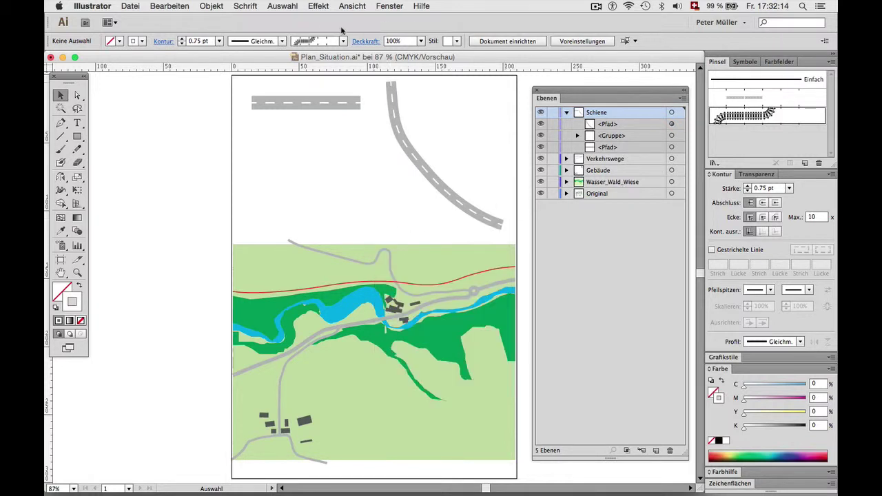
Step: Draw a two-anchor curved path crossing the road, apply Eisenbahngleise, and zoom in on the crossing
{"action": "left_click", "coordinate": [61, 123]}
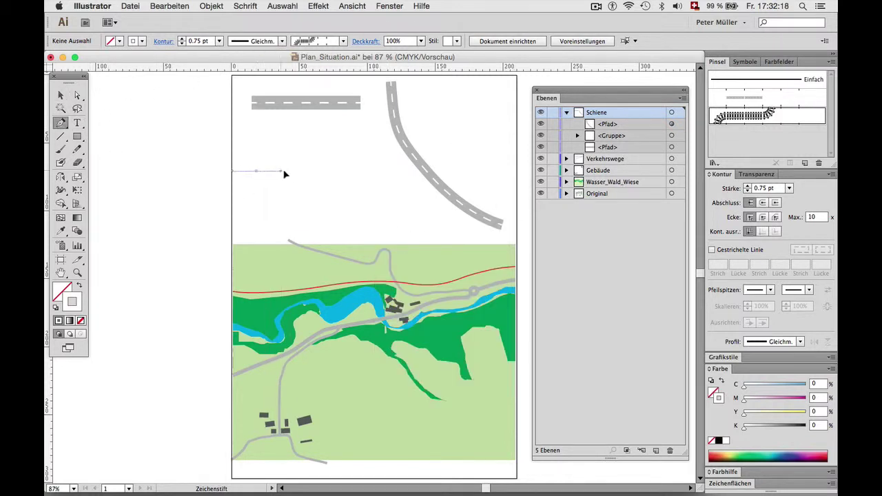
{"action": "left_click_drag", "start_coordinate": [311, 169], "coordinate": [403, 160]}
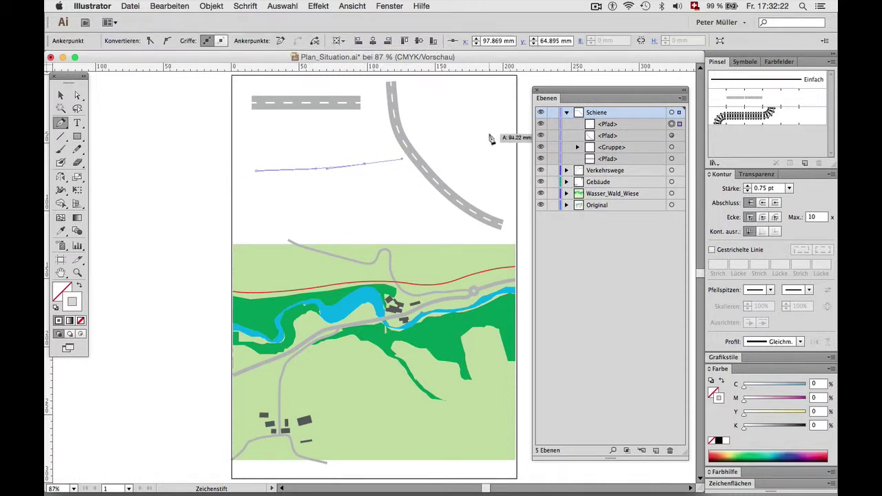
{"action": "left_click_drag", "start_coordinate": [490, 136], "coordinate": [517, 131]}
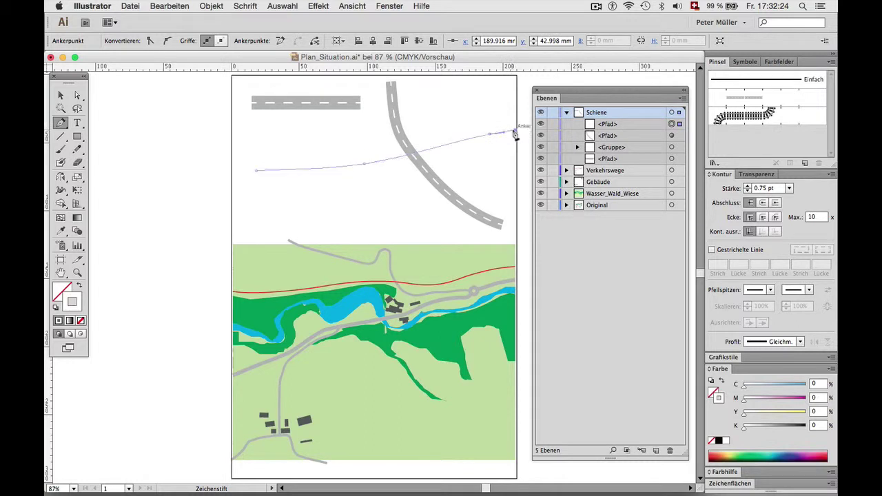
{"action": "left_click", "coordinate": [60, 96]}
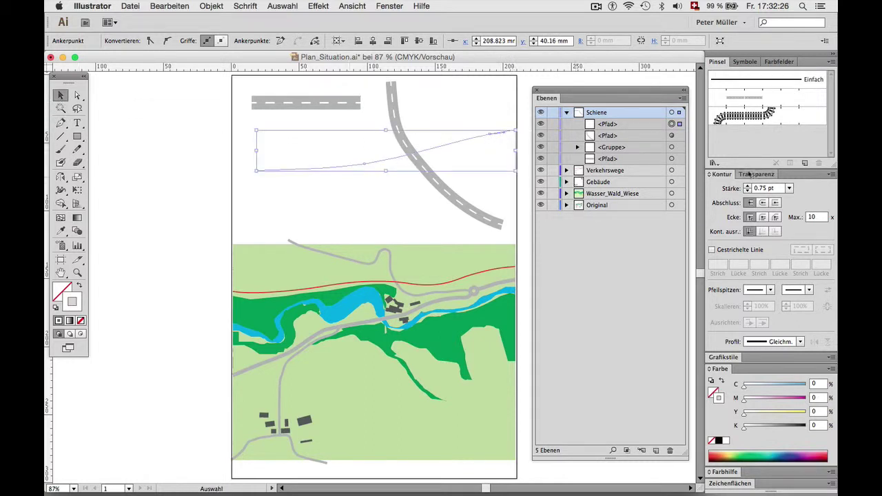
{"action": "left_click", "coordinate": [754, 116]}
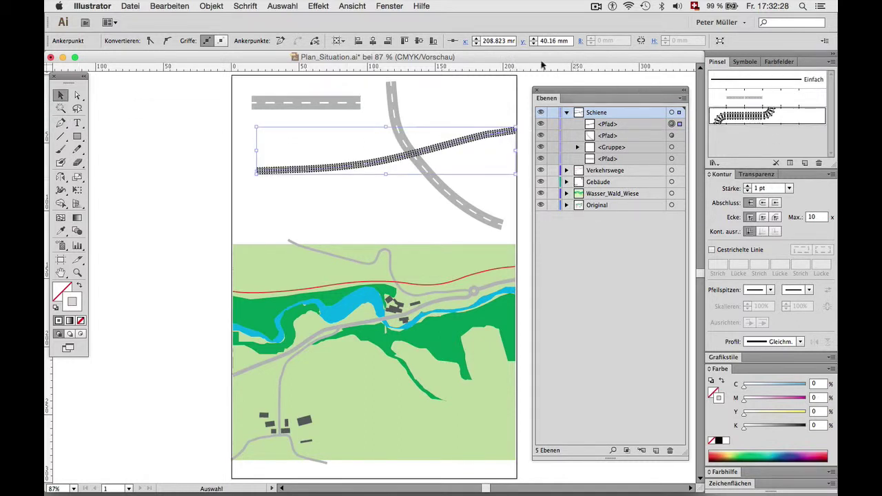
{"action": "left_click", "coordinate": [77, 273]}
{"action": "left_click", "coordinate": [433, 160]}
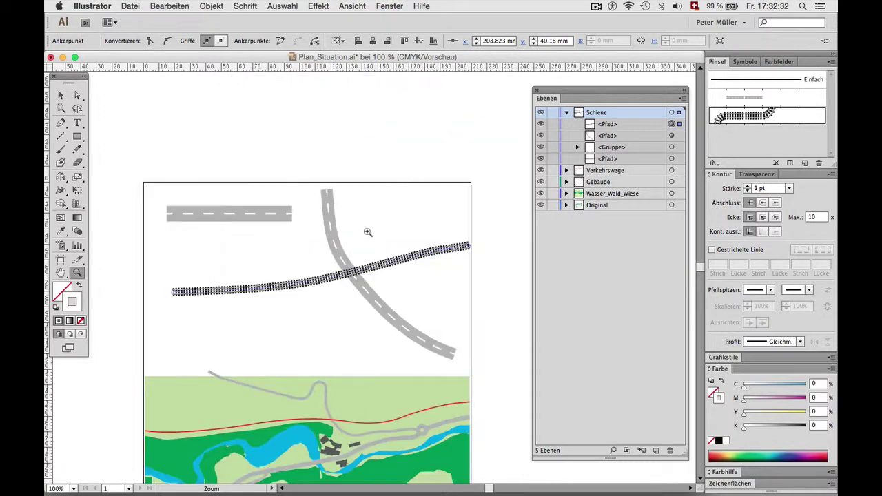
Step: Zoom closer and drag the railway <Pfad> below the road <Pfad> in the Schiene layer
{"action": "left_click", "coordinate": [364, 273]}
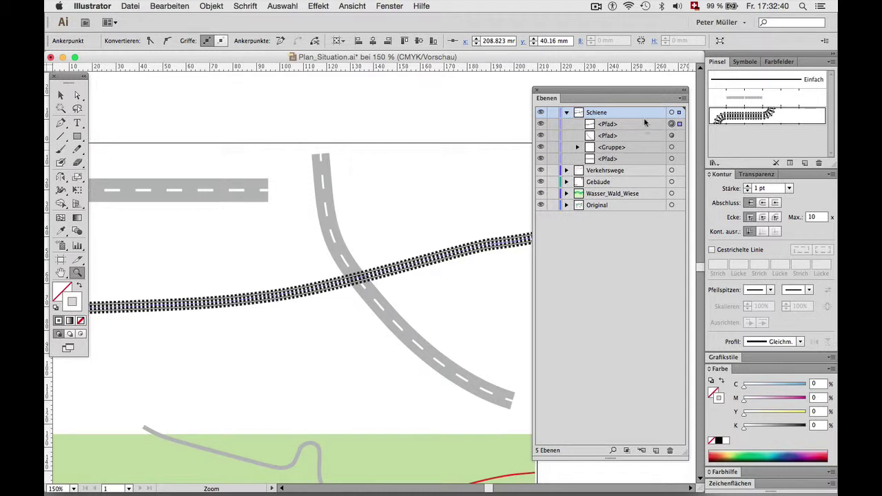
{"action": "left_click_drag", "start_coordinate": [645, 124], "coordinate": [646, 147]}
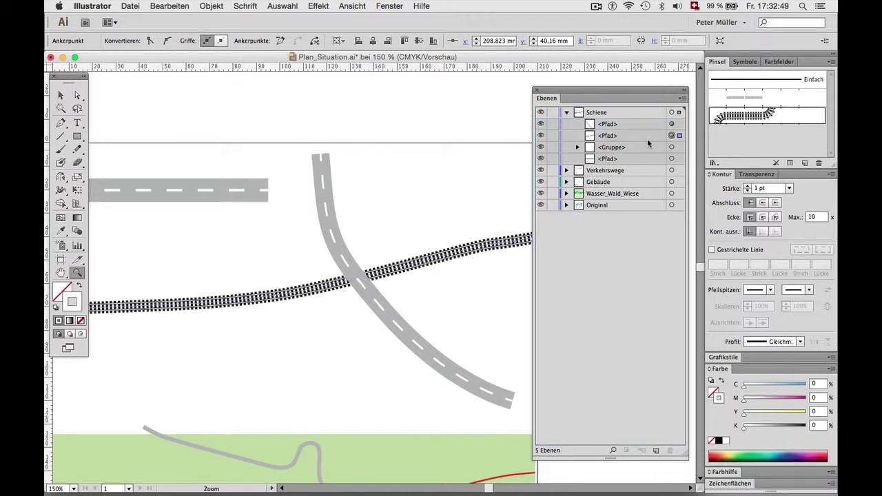